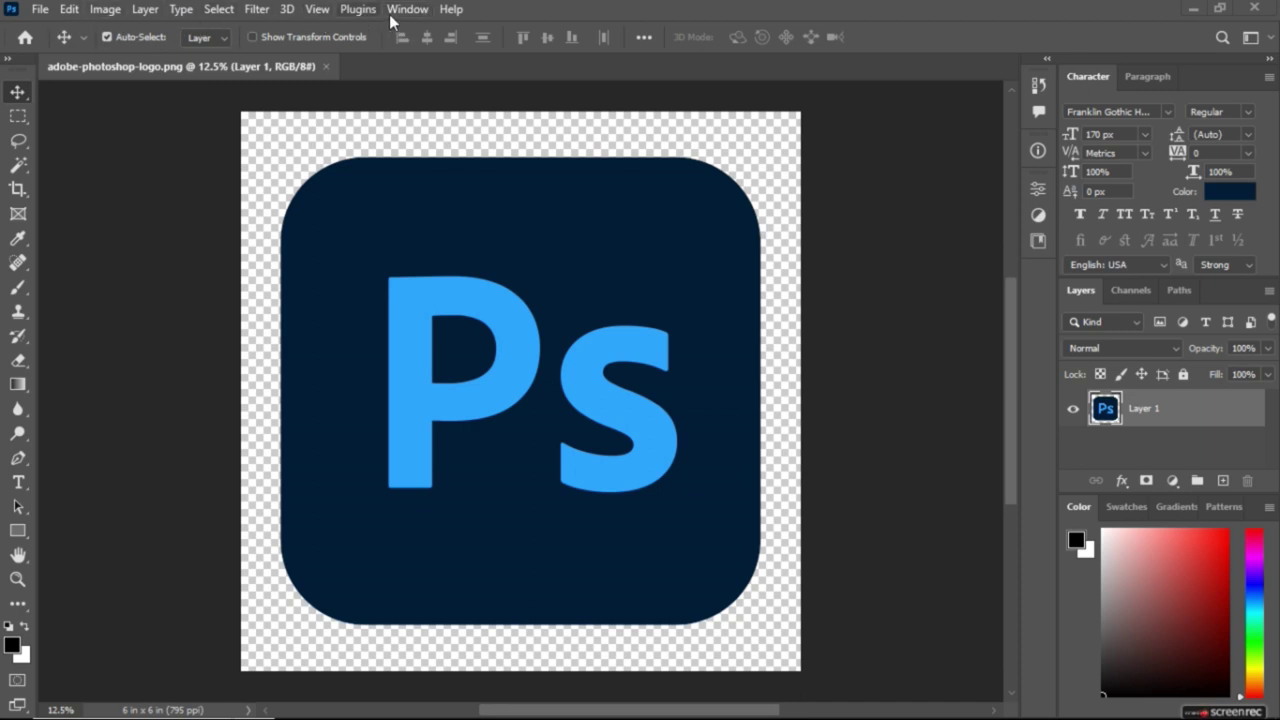
# - Toggle the canvas rulers on and off several times using View > Rulers and Ctrl+R
pyautogui.click(318, 10)
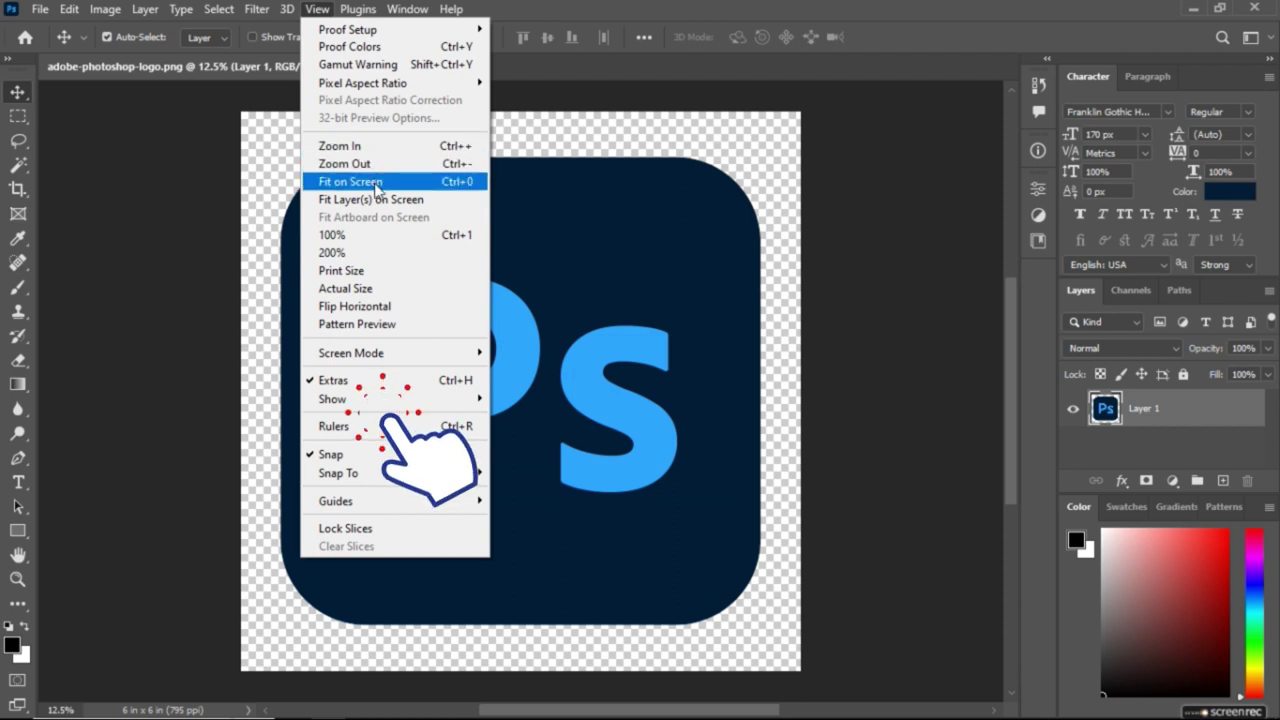
pyautogui.click(334, 426)
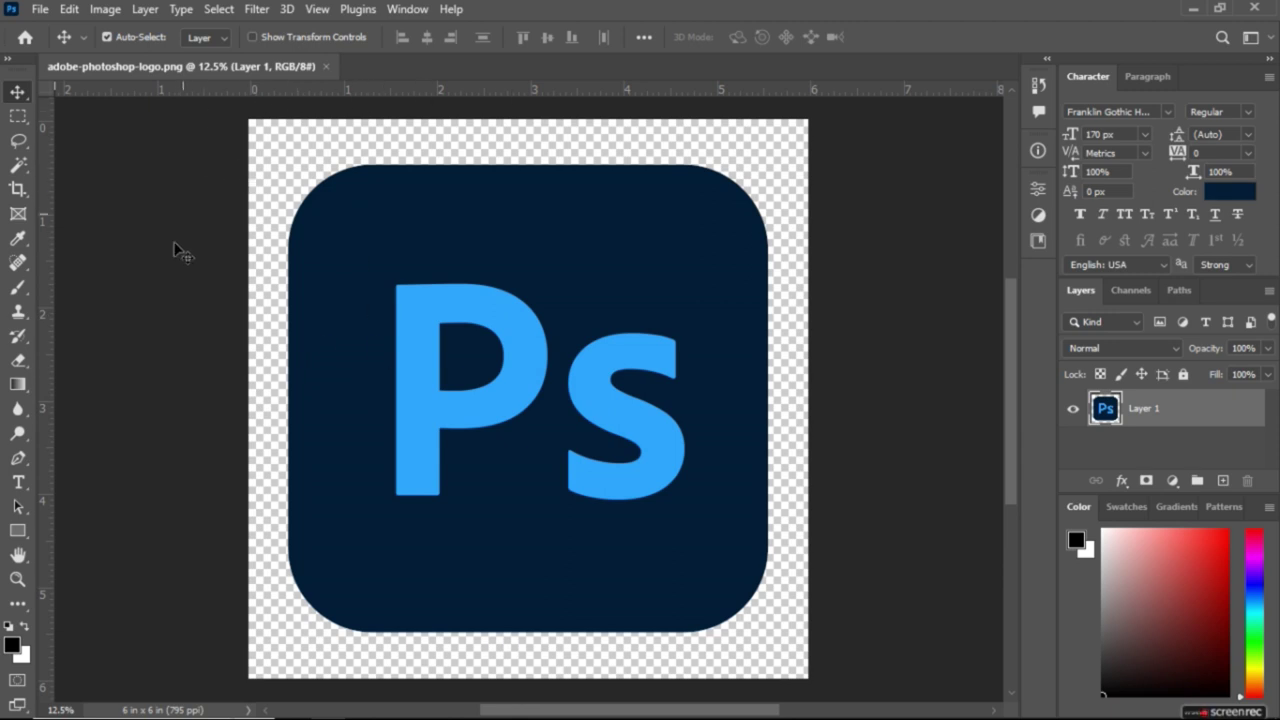
pyautogui.click(317, 10)
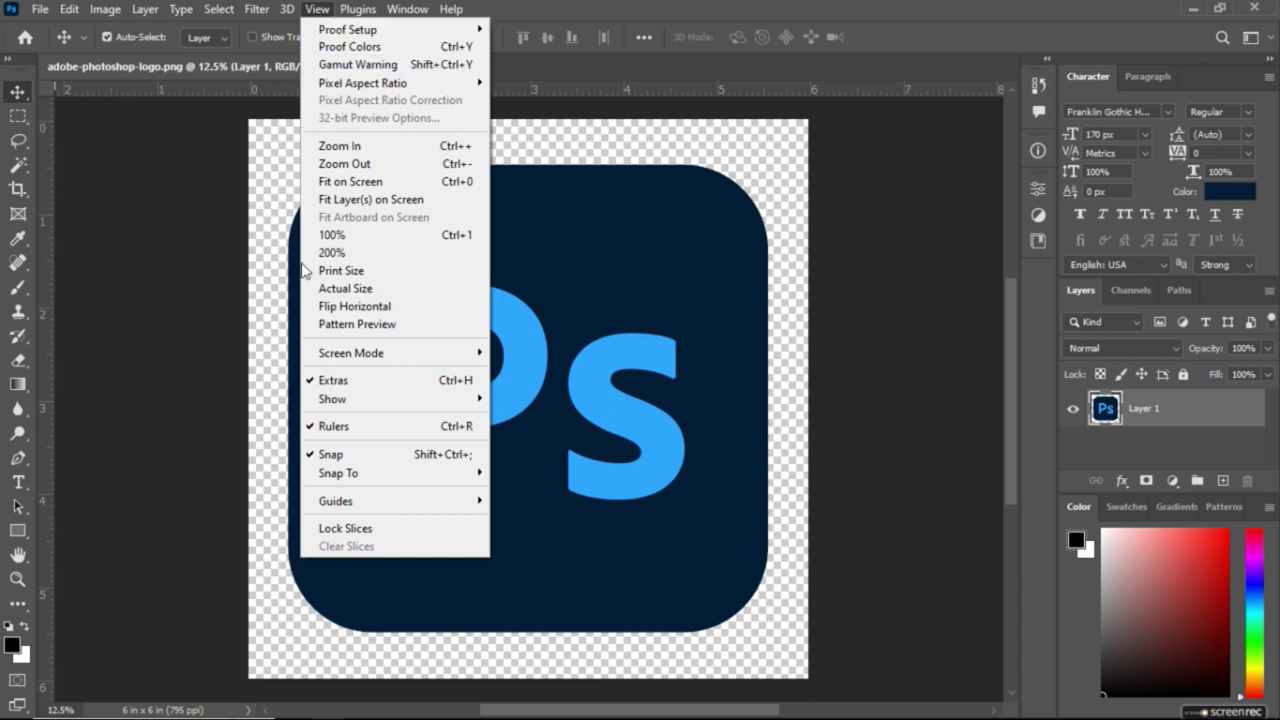
pyautogui.click(340, 428)
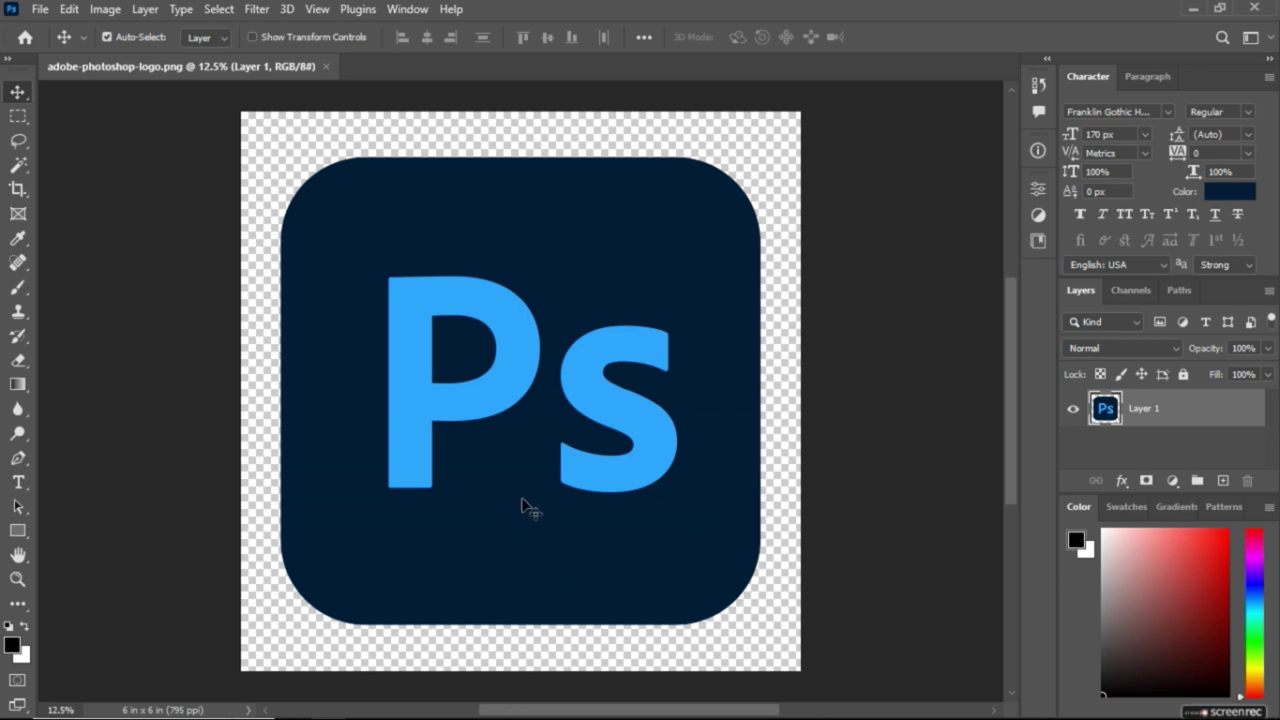
pyautogui.hotkey('ctrl', 'r')
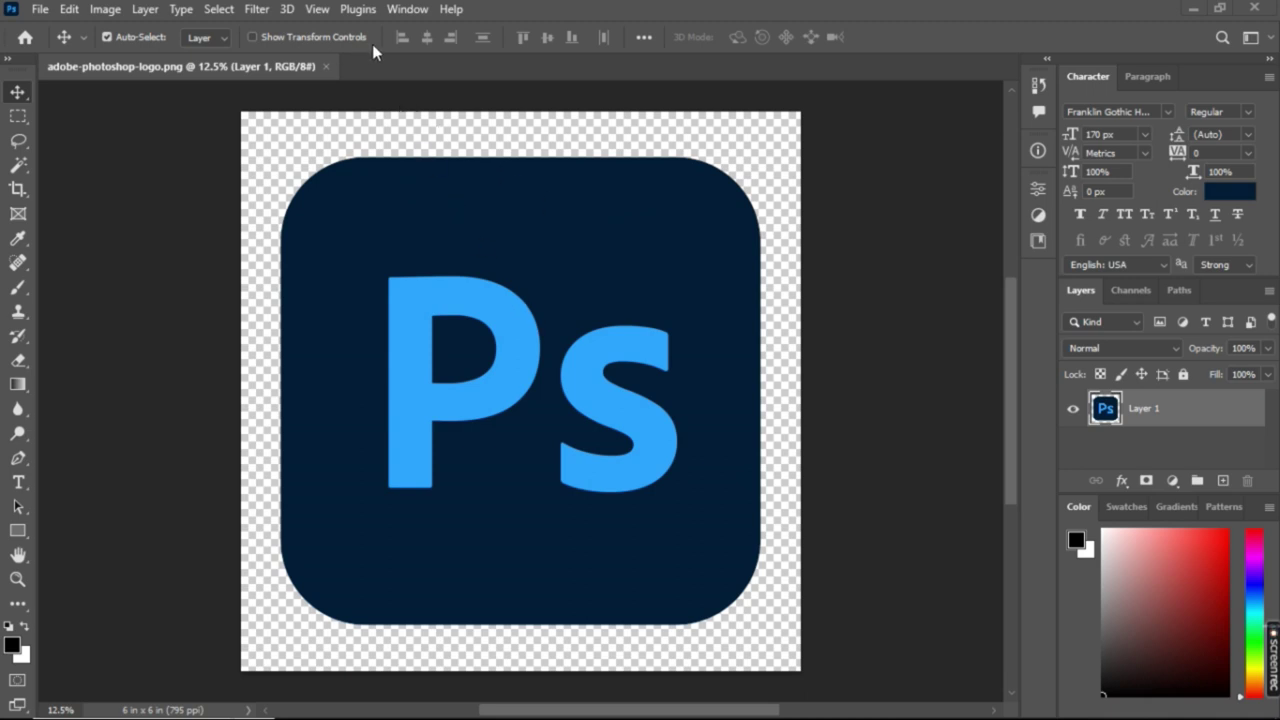
pyautogui.click(317, 10)
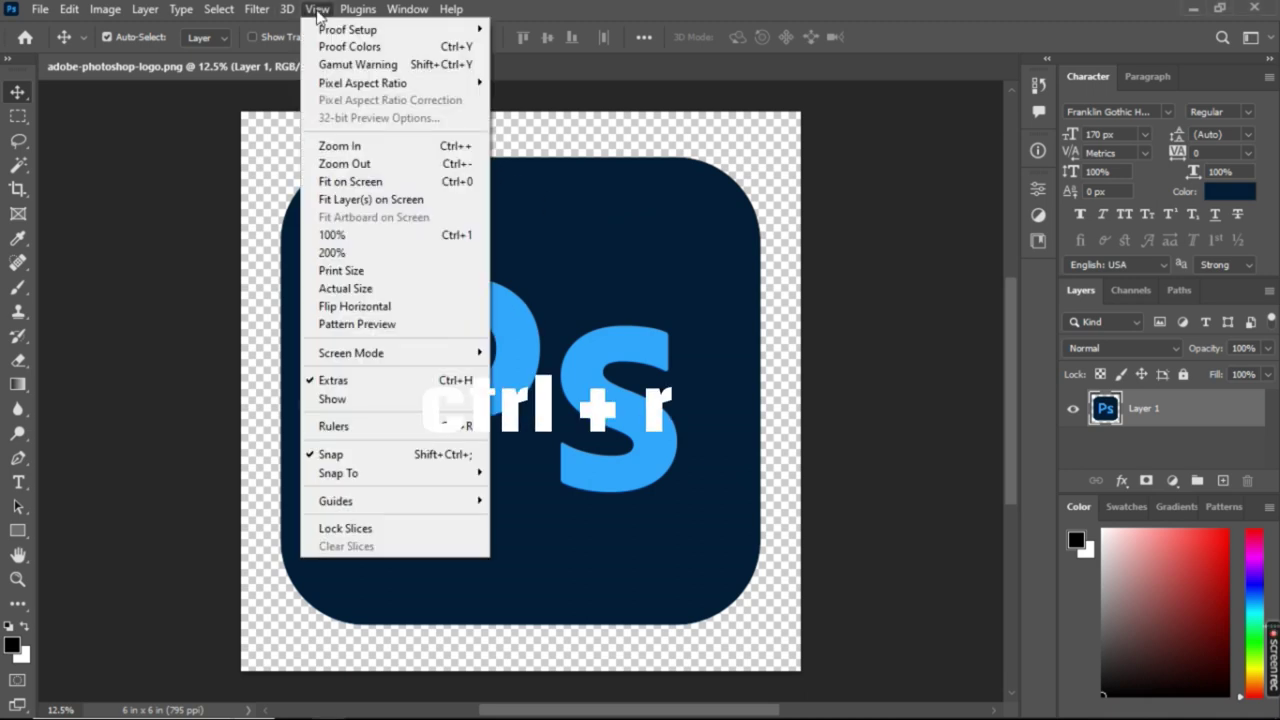
pyautogui.click(350, 425)
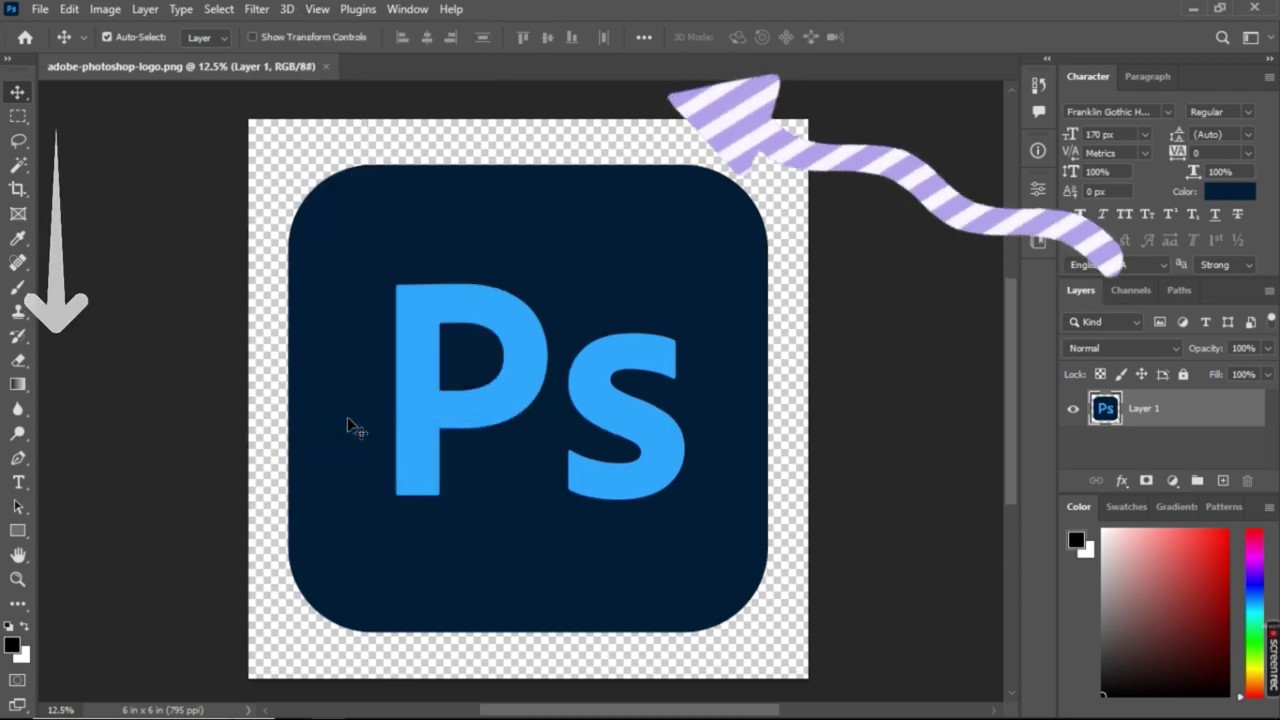
pyautogui.click(320, 9)
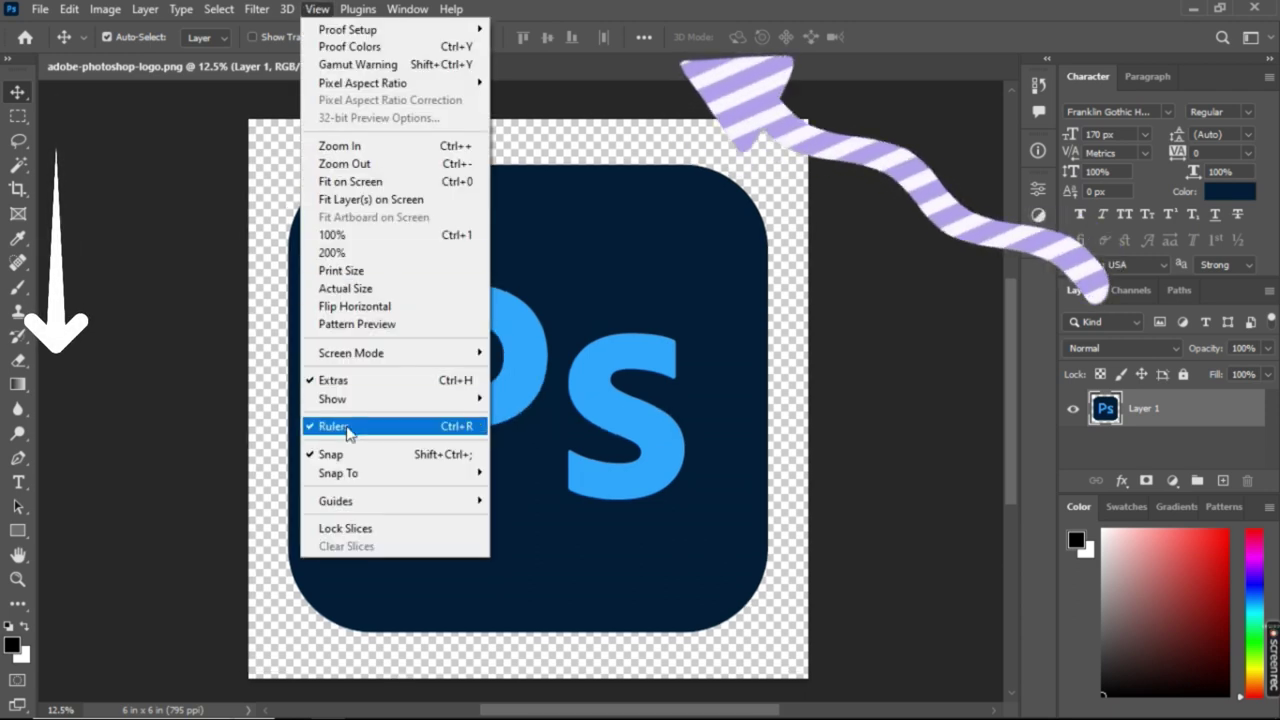
pyautogui.click(347, 427)
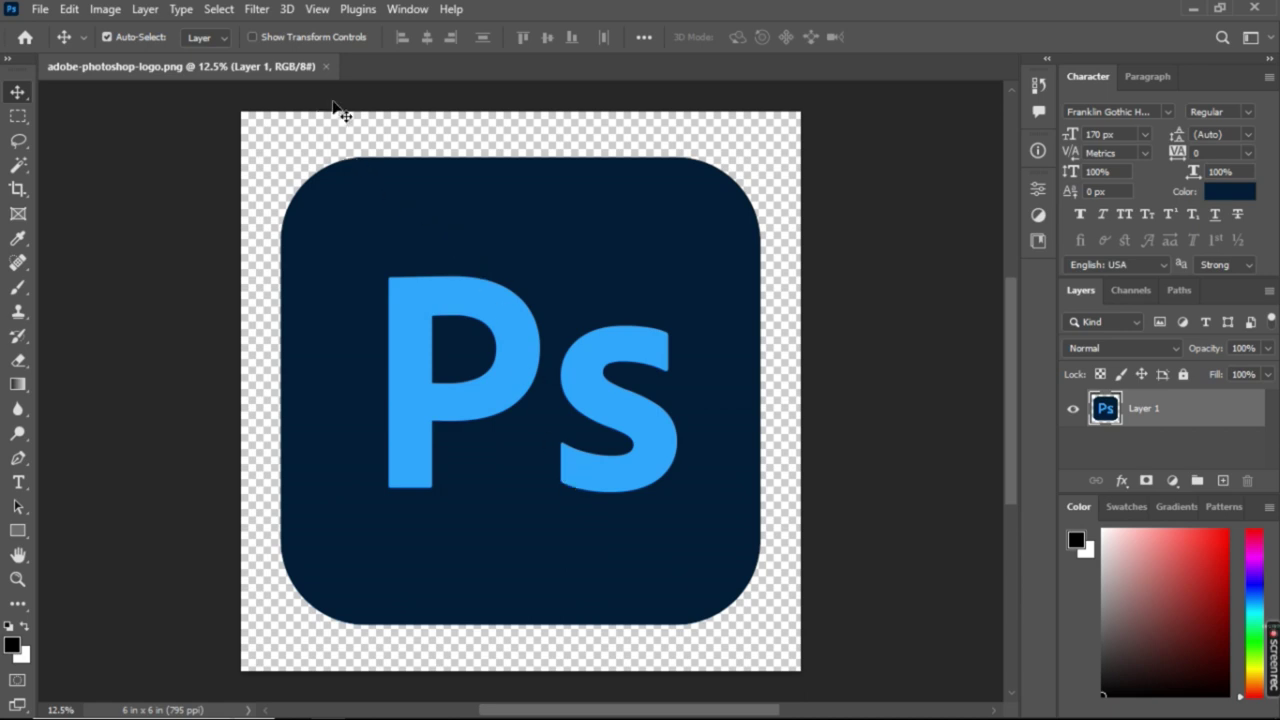
# - In Preferences > Technology Previews, check Deactivate Native Canvas and Older GPU mode (pre 2016), then confirm
pyautogui.click(69, 11)
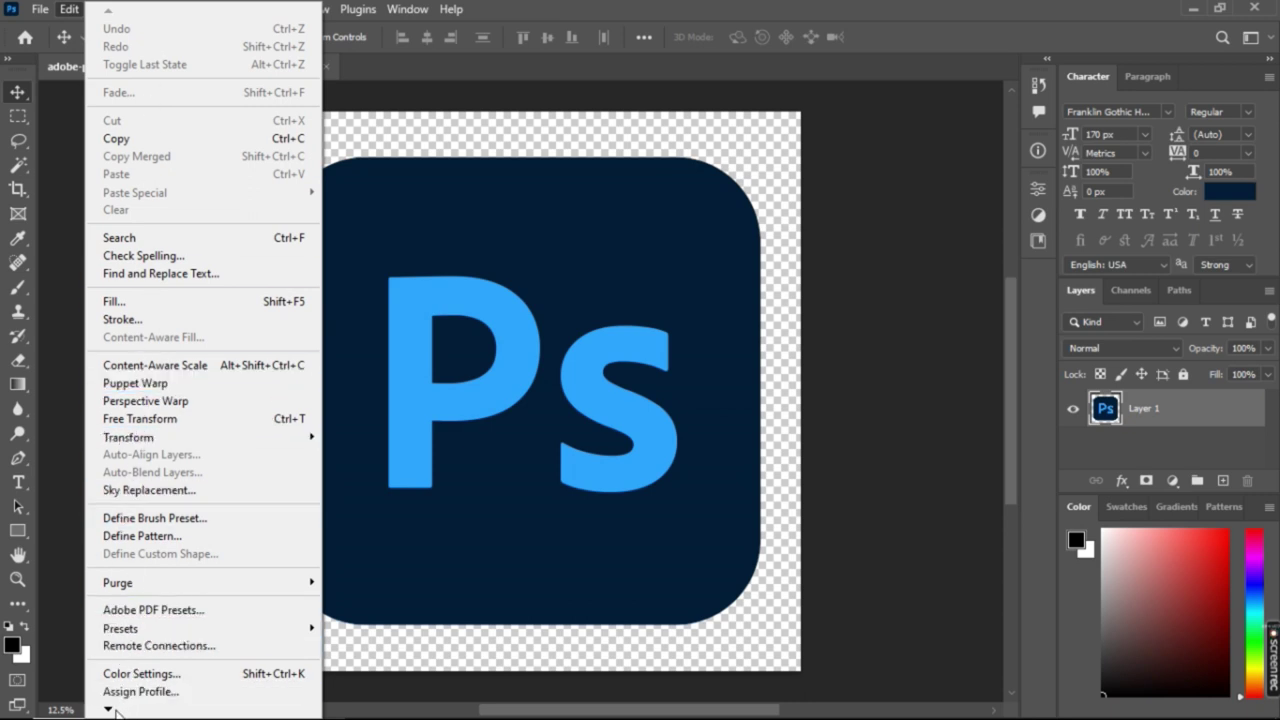
pyautogui.moveTo(108, 708)
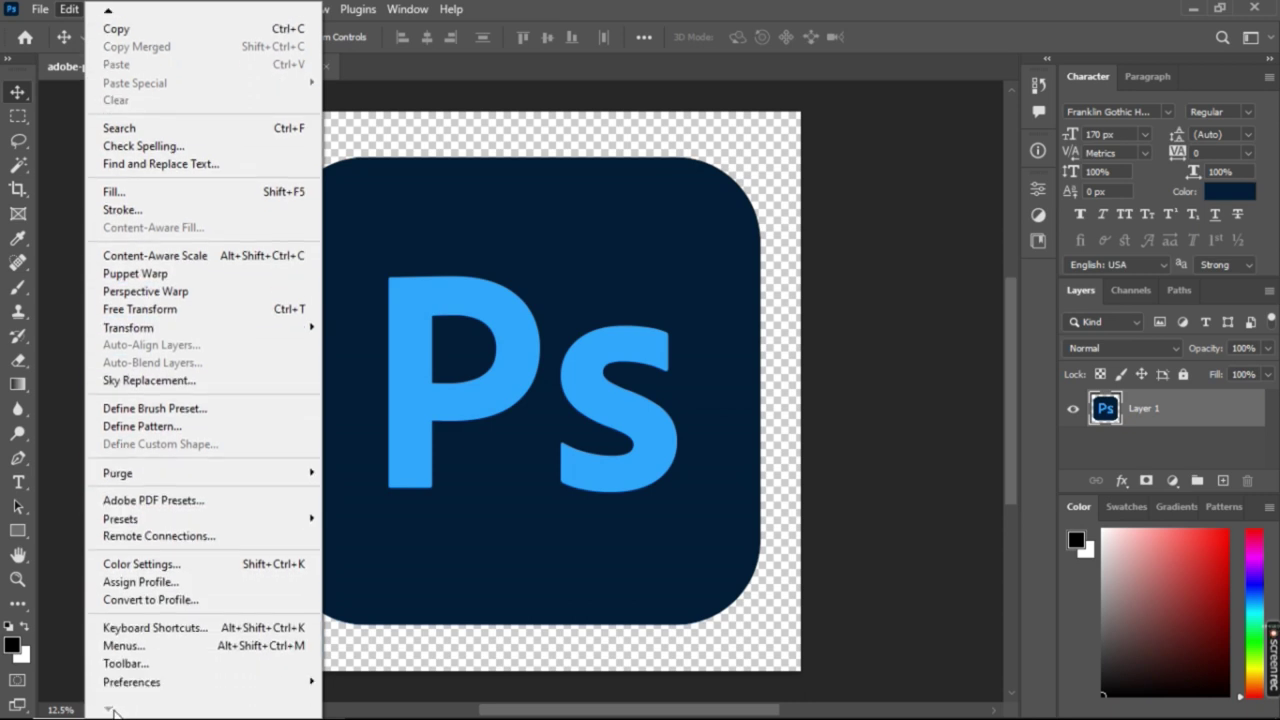
pyautogui.moveTo(131, 682)
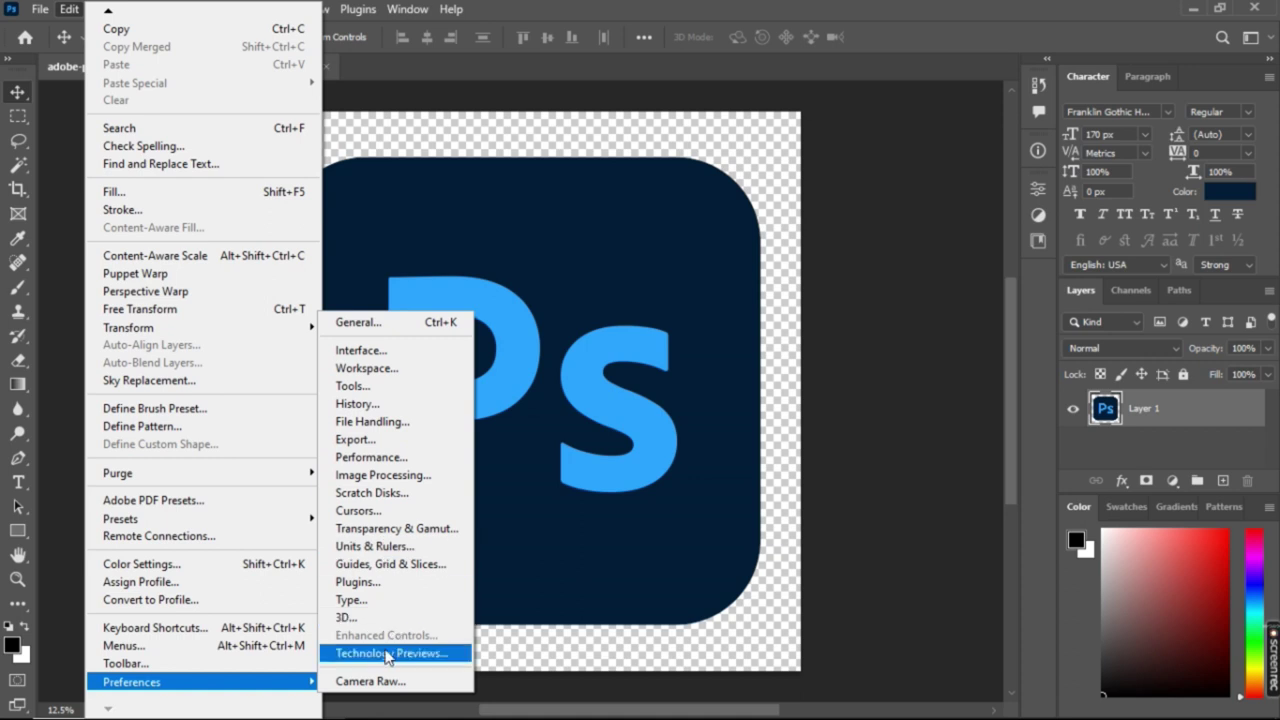
pyautogui.click(388, 653)
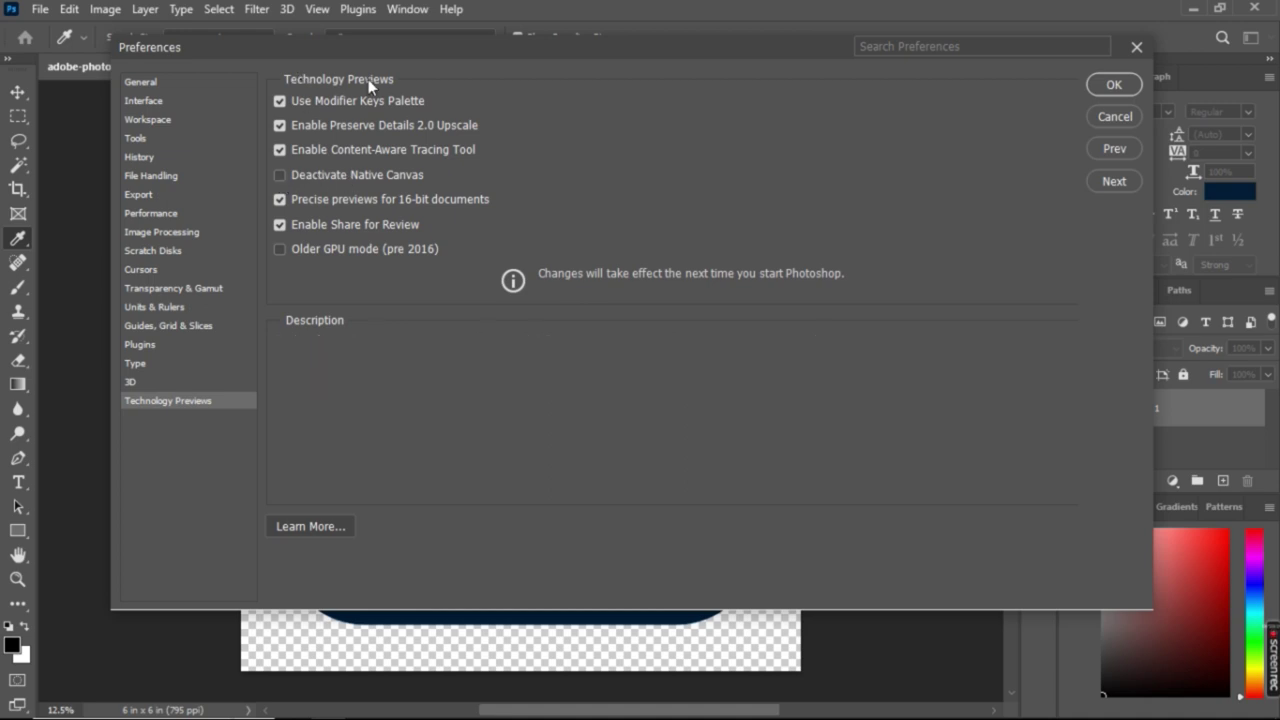
pyautogui.click(280, 174)
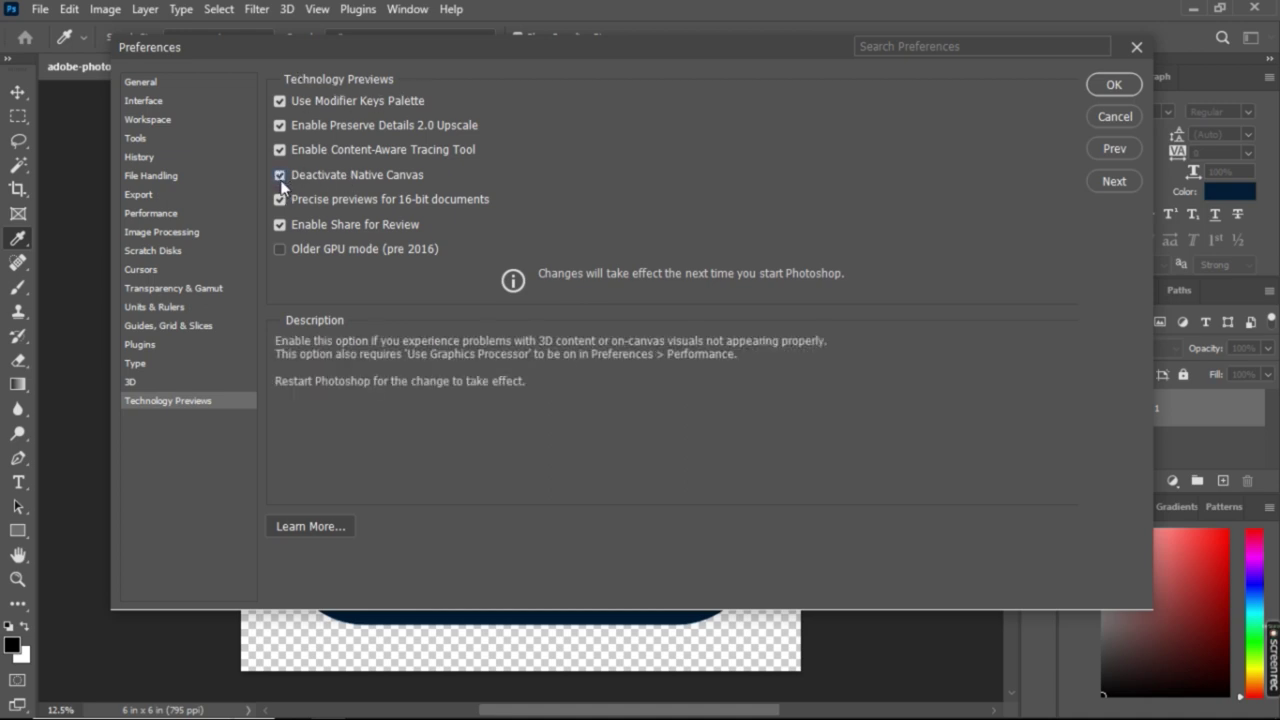
pyautogui.click(279, 249)
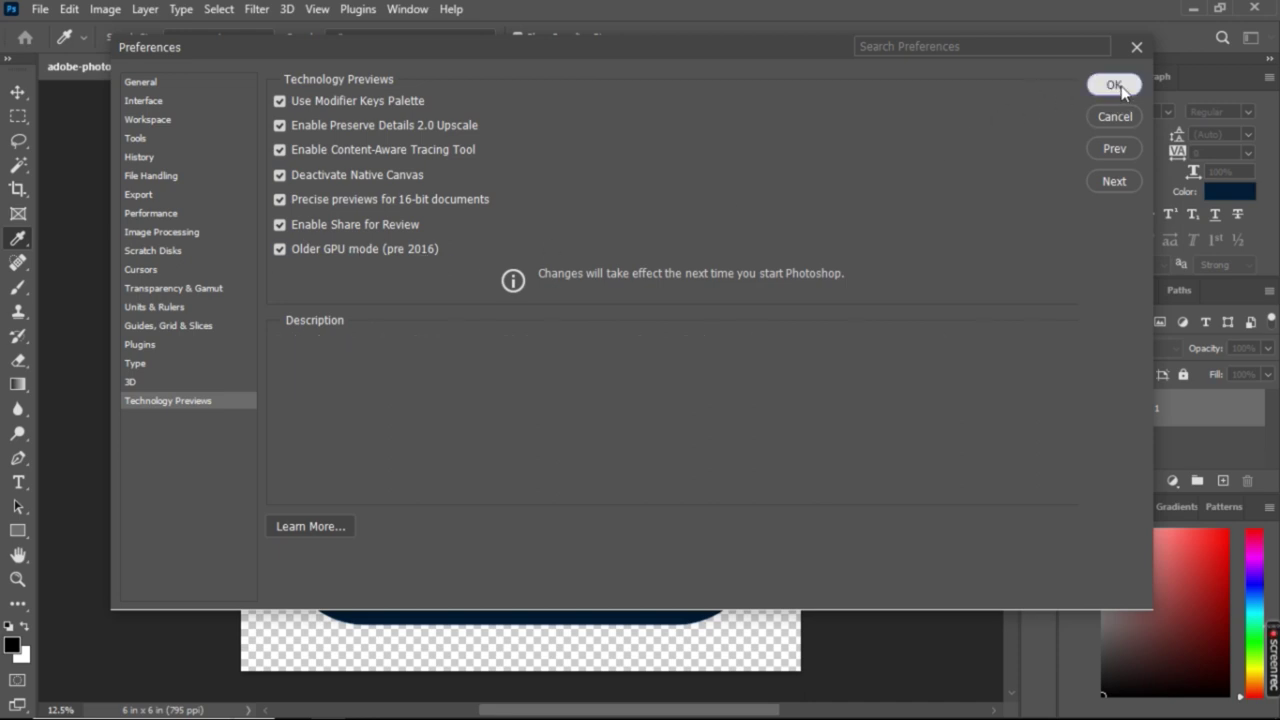
pyautogui.click(1116, 88)
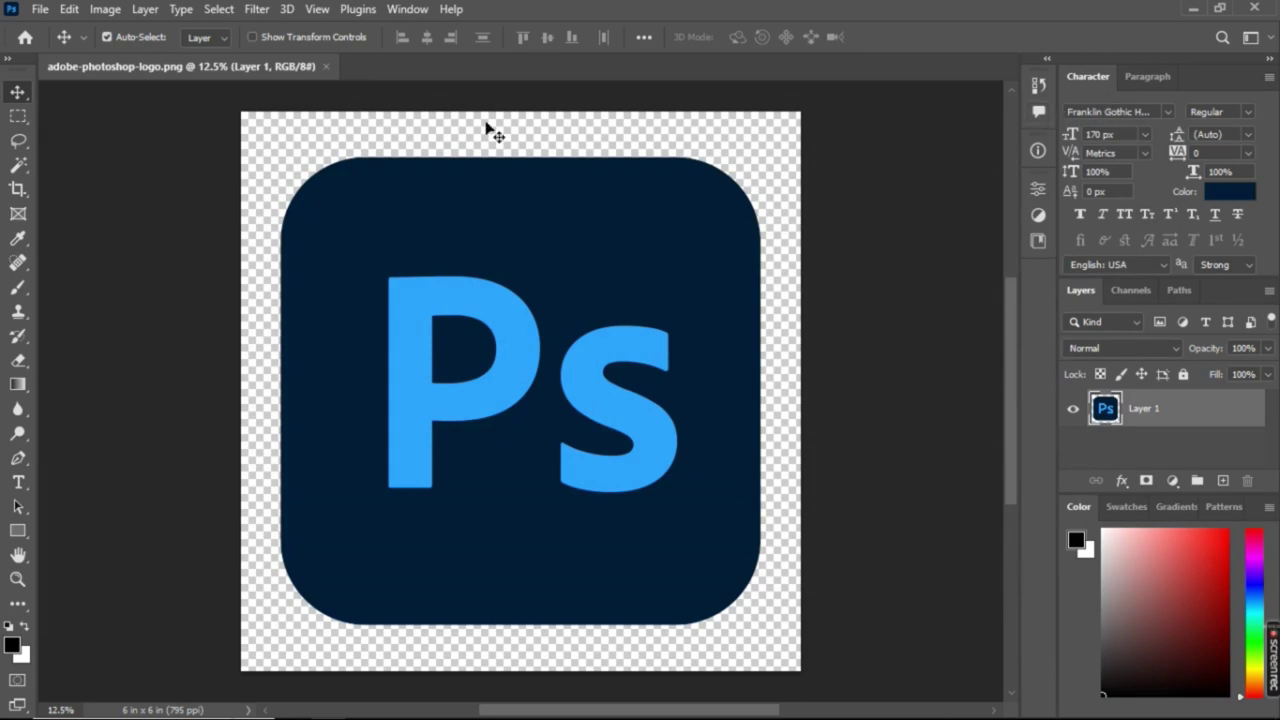
# - Close the adobe-photoshop-logo.png tab and reopen it from the Home screen's Recent list
pyautogui.click(326, 66)
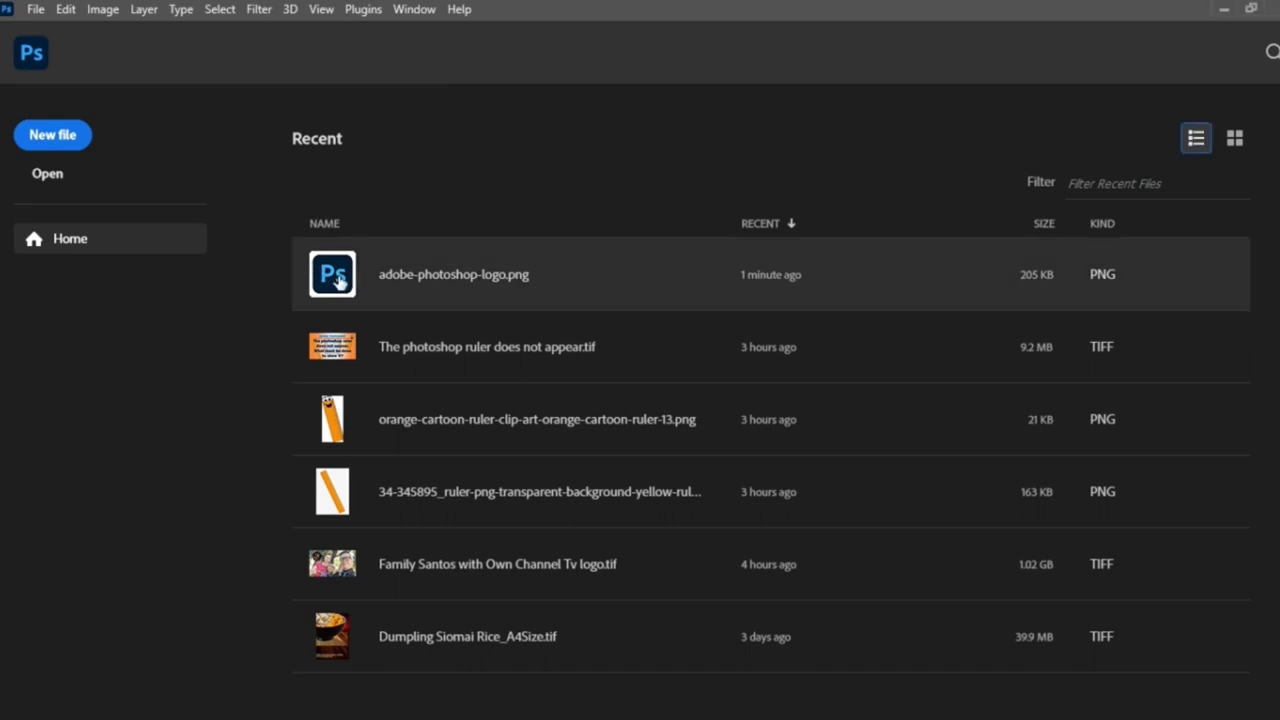
pyautogui.click(391, 284)
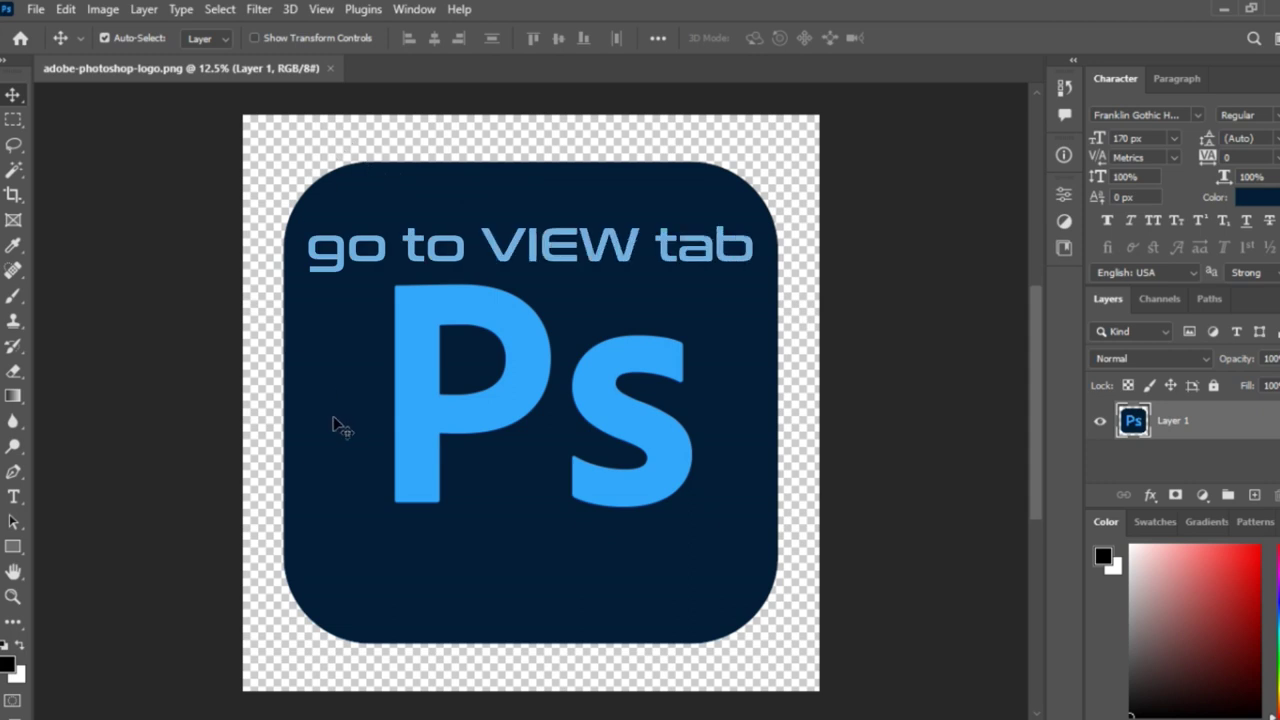
# - Toggle rulers around the logo canvas via View > Rulers and Ctrl+R to check their display
pyautogui.click(321, 10)
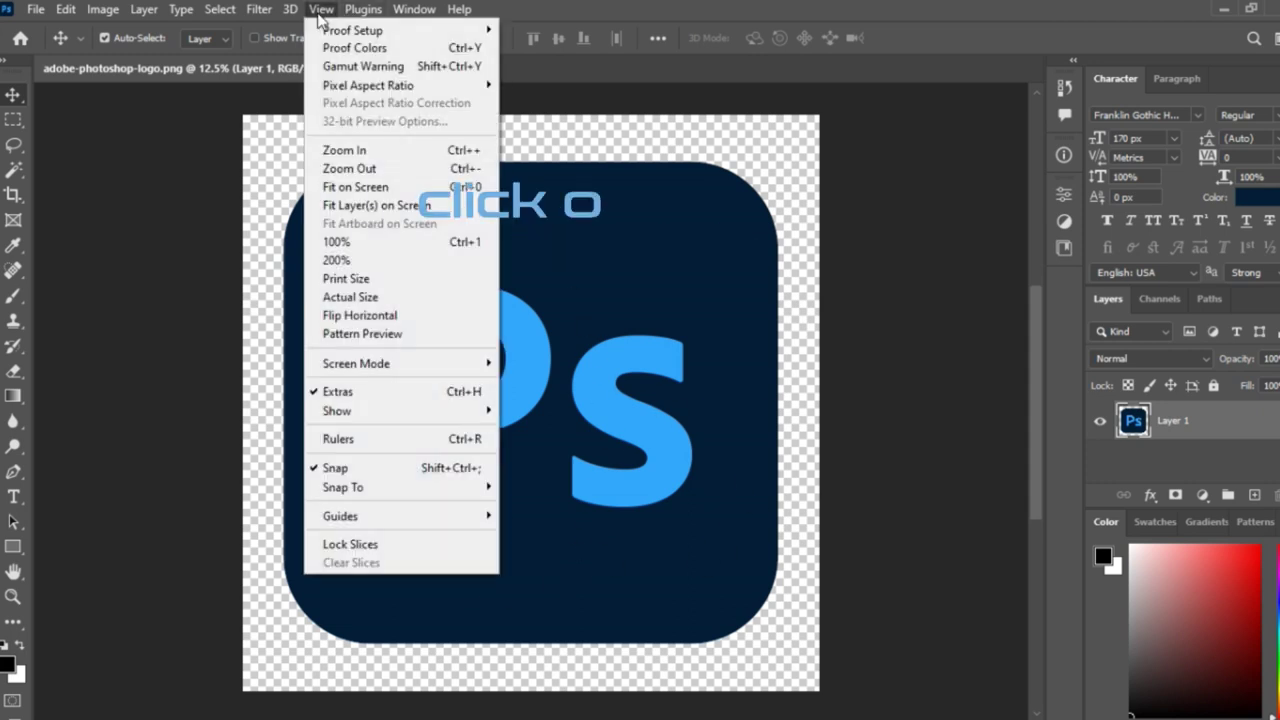
pyautogui.click(385, 439)
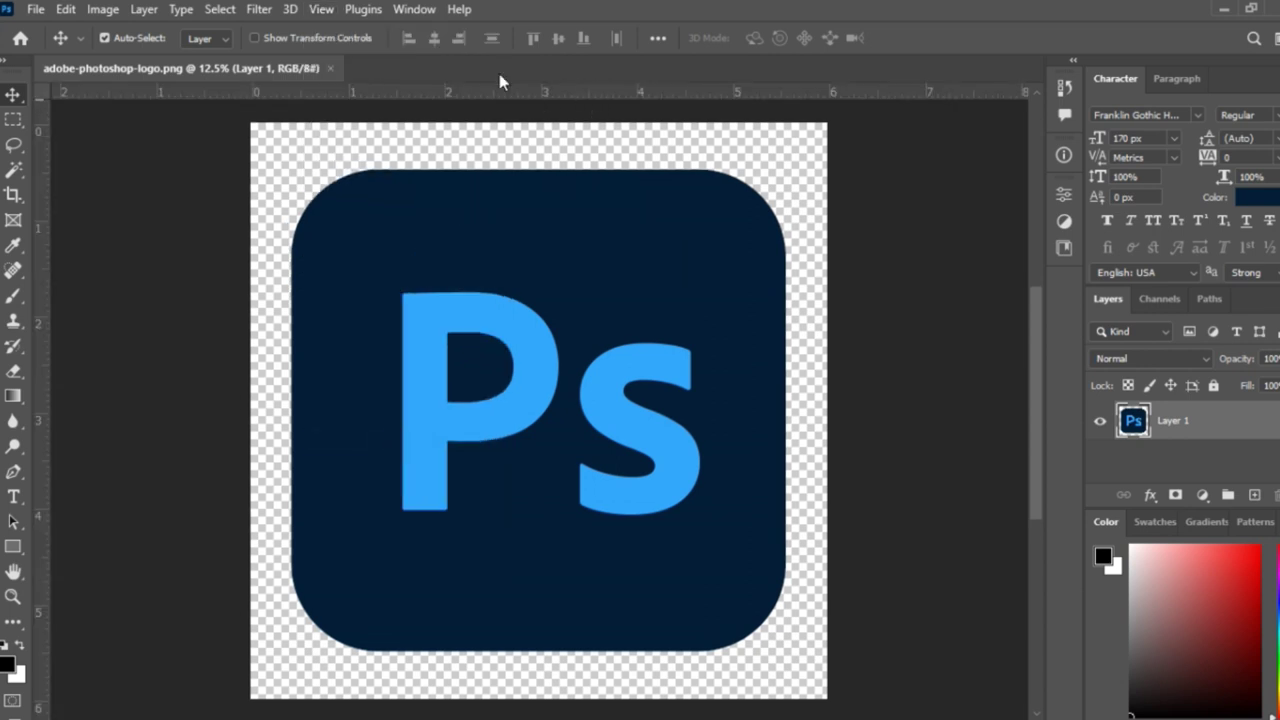
pyautogui.click(321, 10)
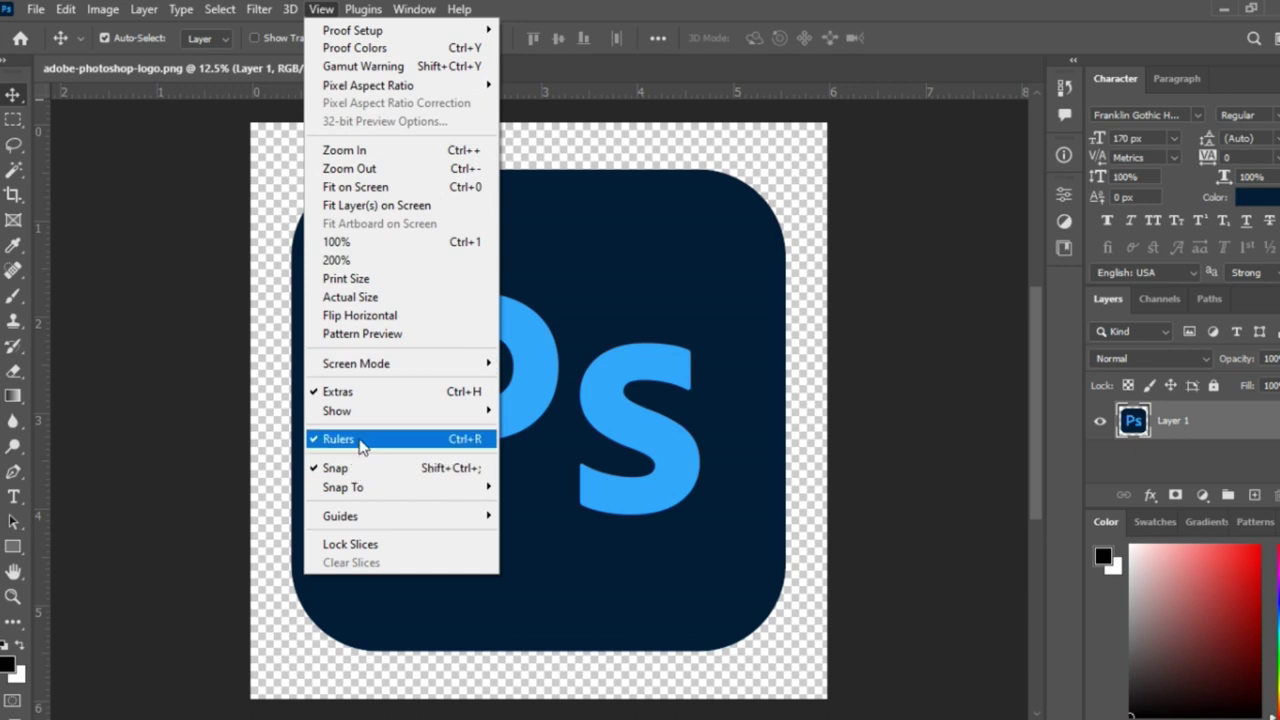
pyautogui.click(362, 440)
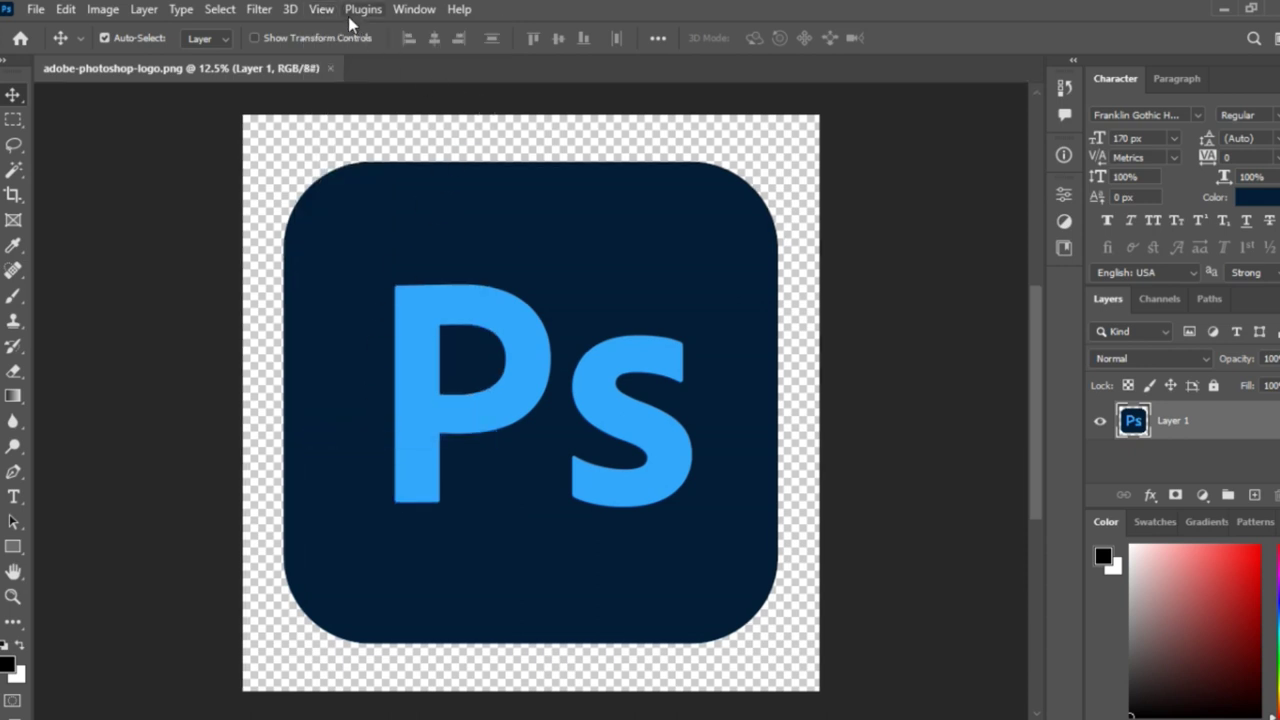
pyautogui.click(312, 10)
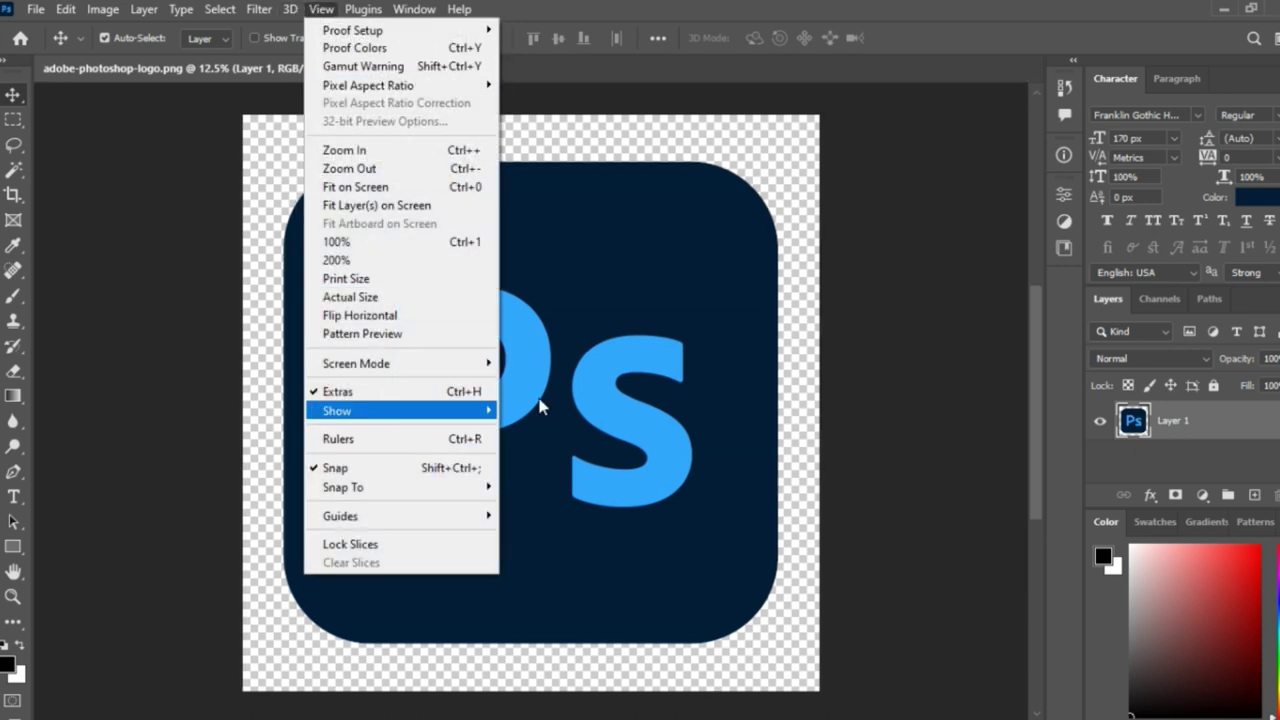
pyautogui.click(657, 340)
pyautogui.hotkey('ctrl', 'r')
pyautogui.hotkey('ctrl', 'r')
pyautogui.hotkey('ctrl', 'r')
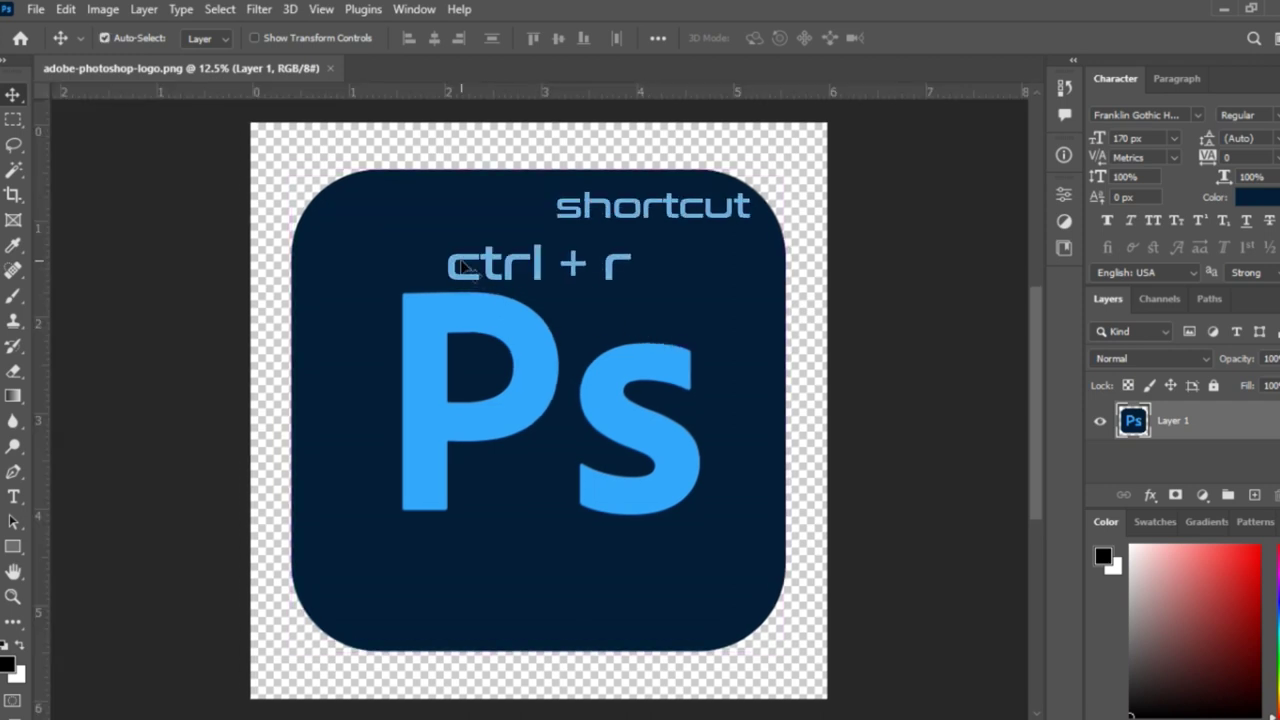
pyautogui.hotkey('ctrl', 'r')
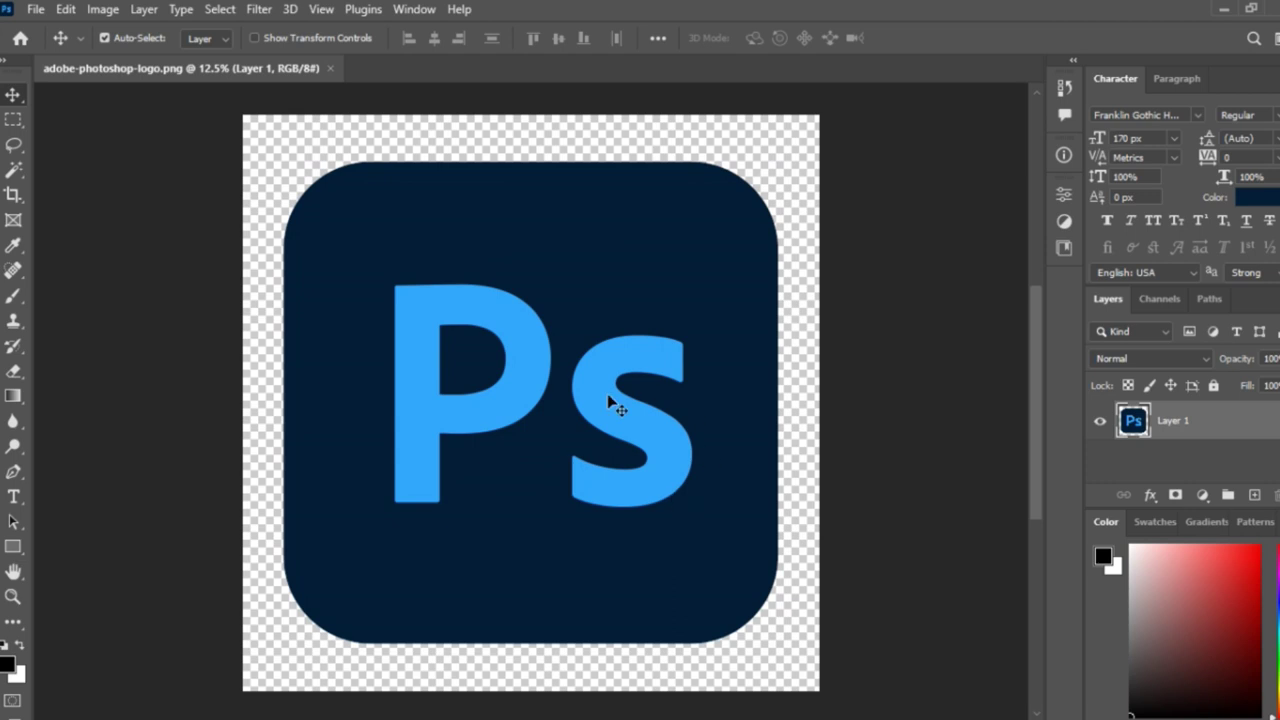